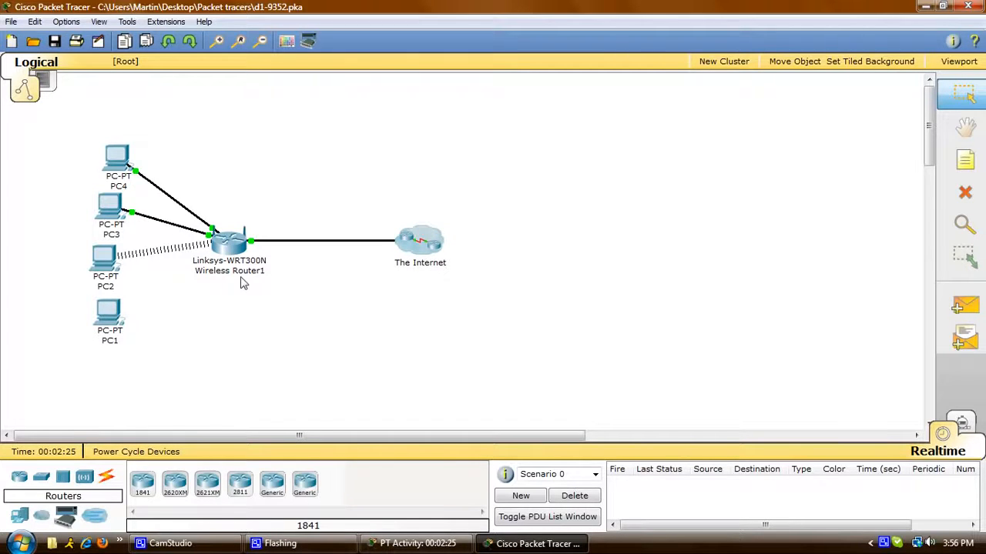
Step: Test web access from PC4 by loading ciscolearn.more.com in its web browser, and close the device window
mouse_move(240, 284)
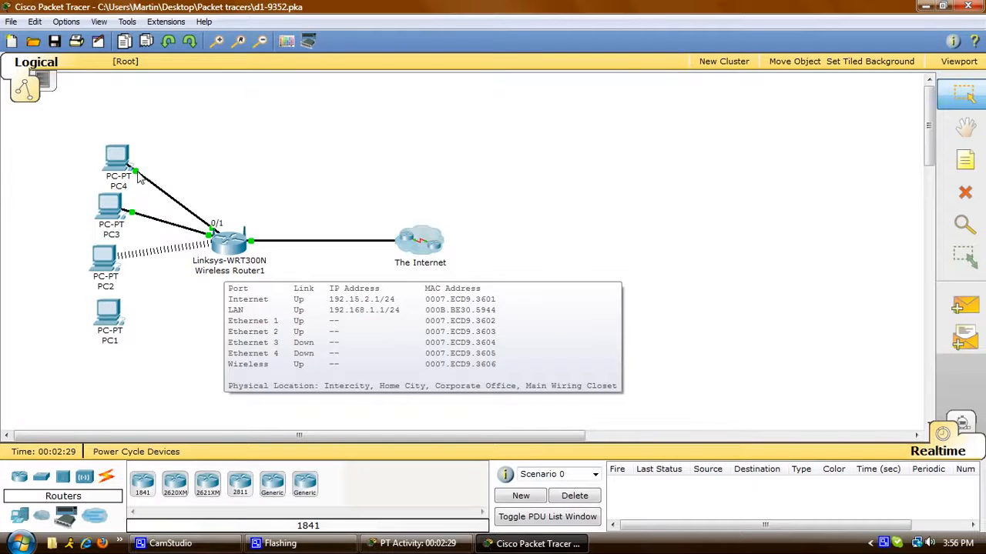
left_click(118, 160)
left_click(202, 97)
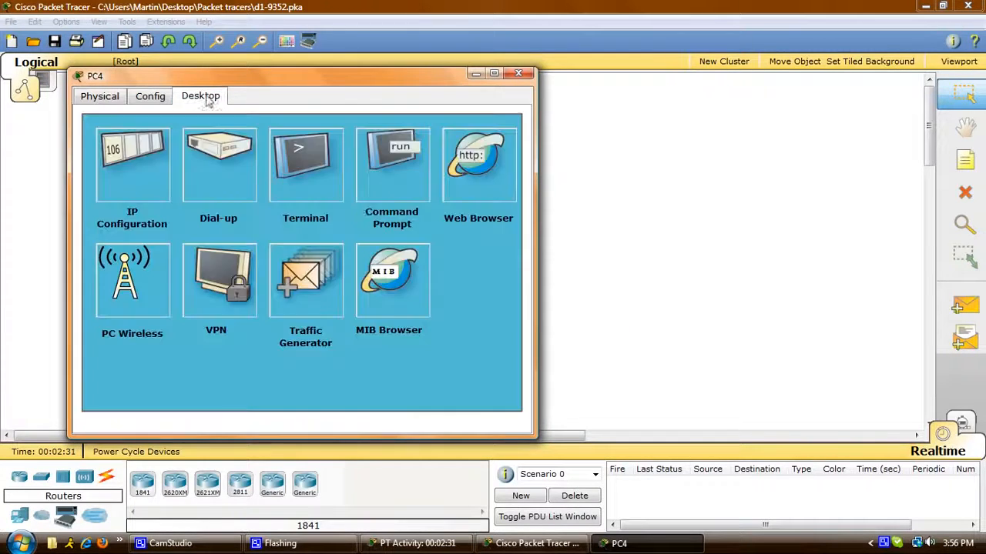
left_click(477, 178)
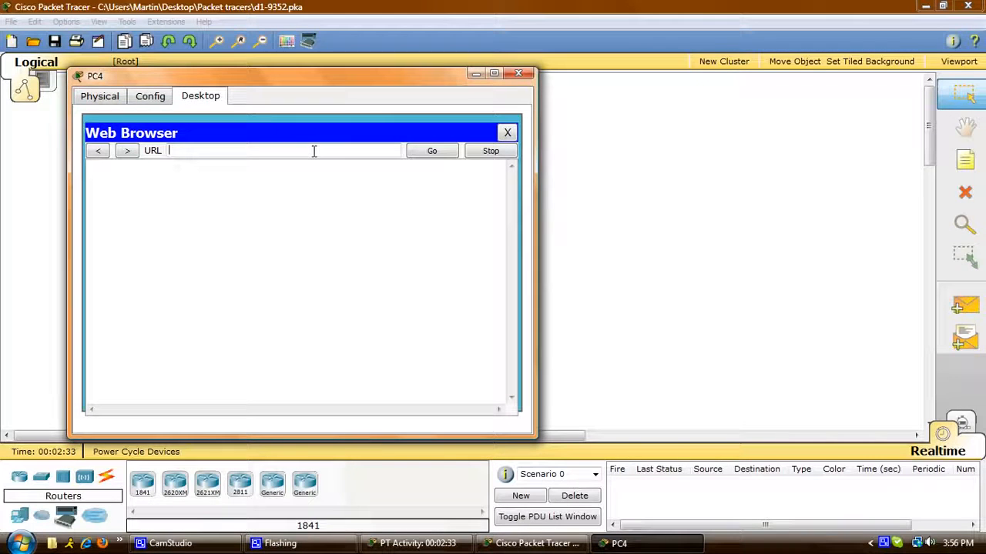
type("ciscolearn.more.com")
key("Return")
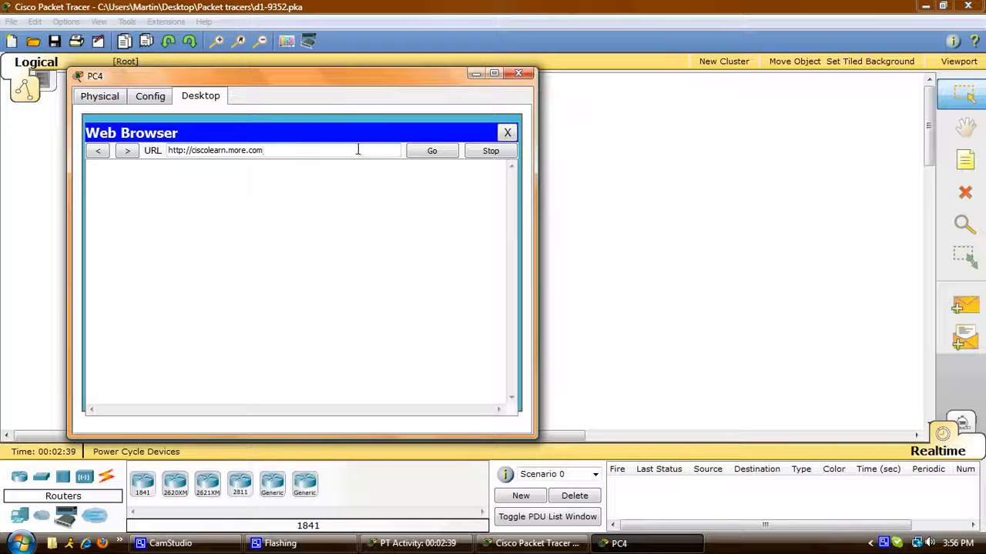
left_click(451, 156)
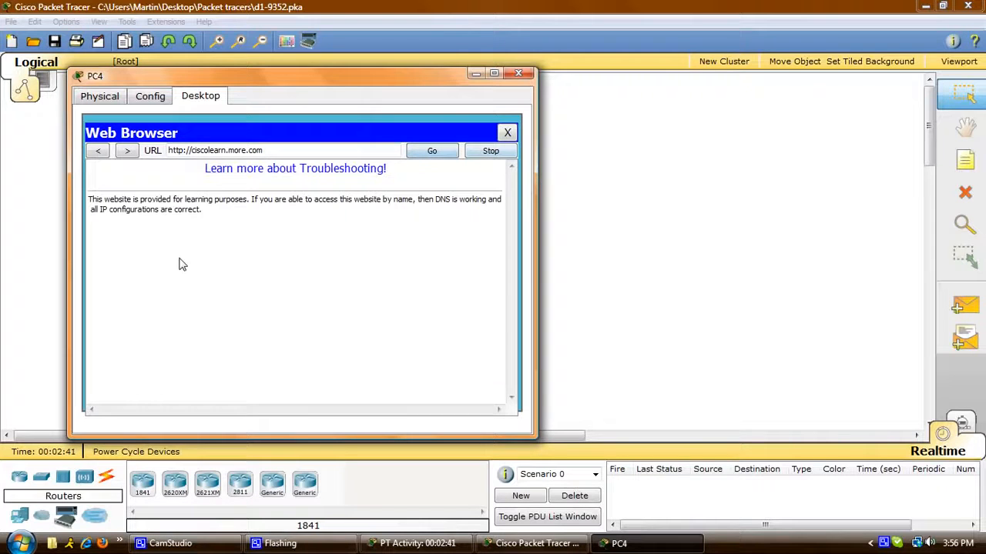
left_click(518, 73)
Step: Test web access from PC3 by loading ciscolearn.more.com in its web browser, and close the device window
left_click(114, 213)
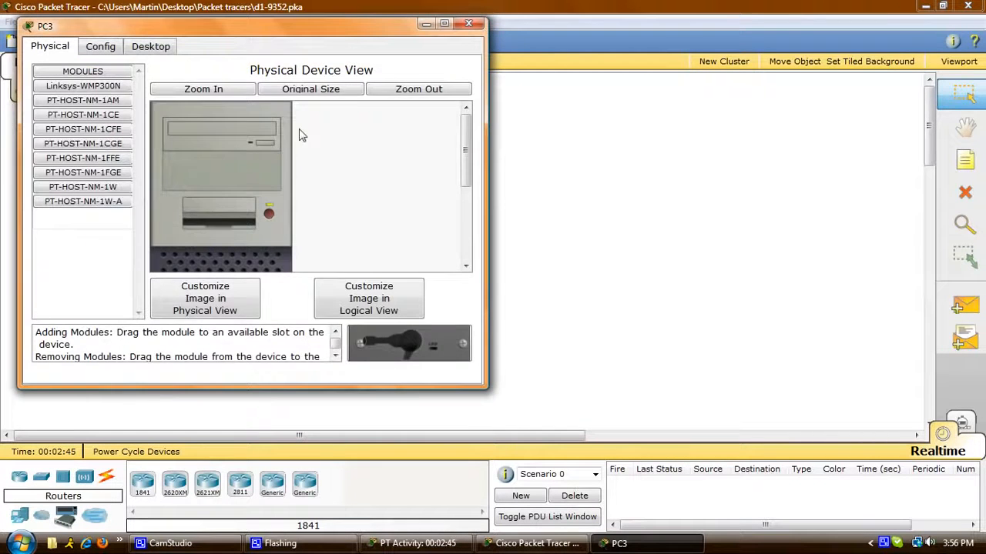
left_click(135, 50)
left_click(421, 115)
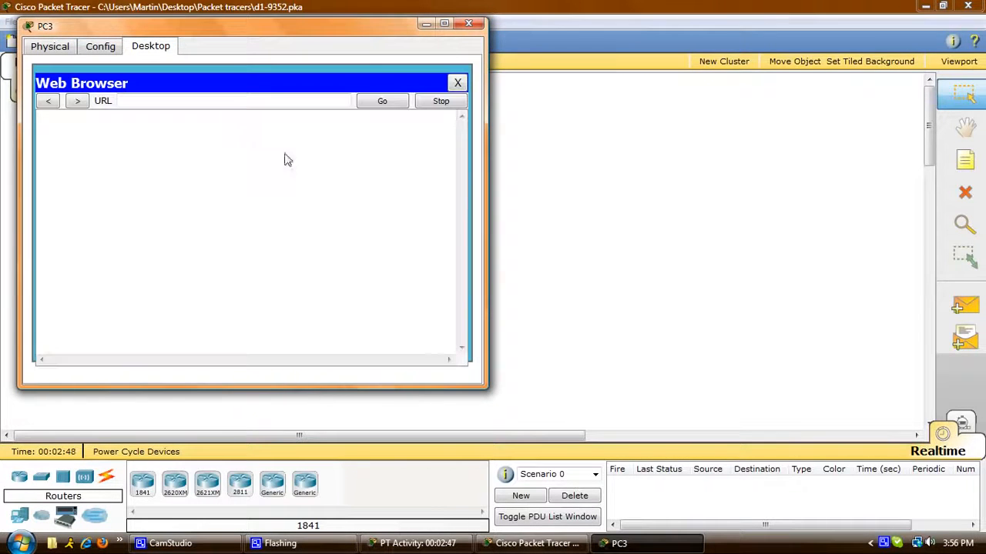
type("cisco")
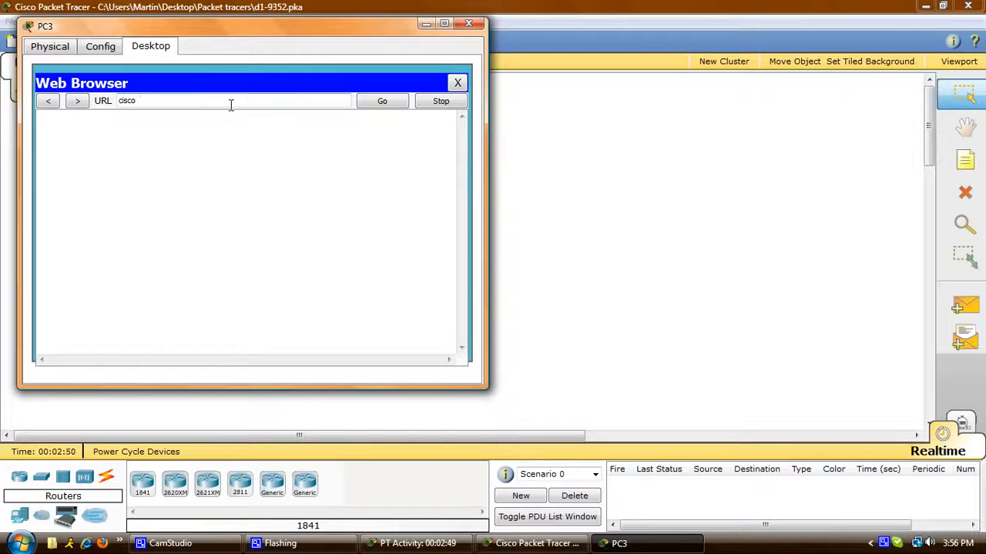
type("learn.more.com")
key("Return")
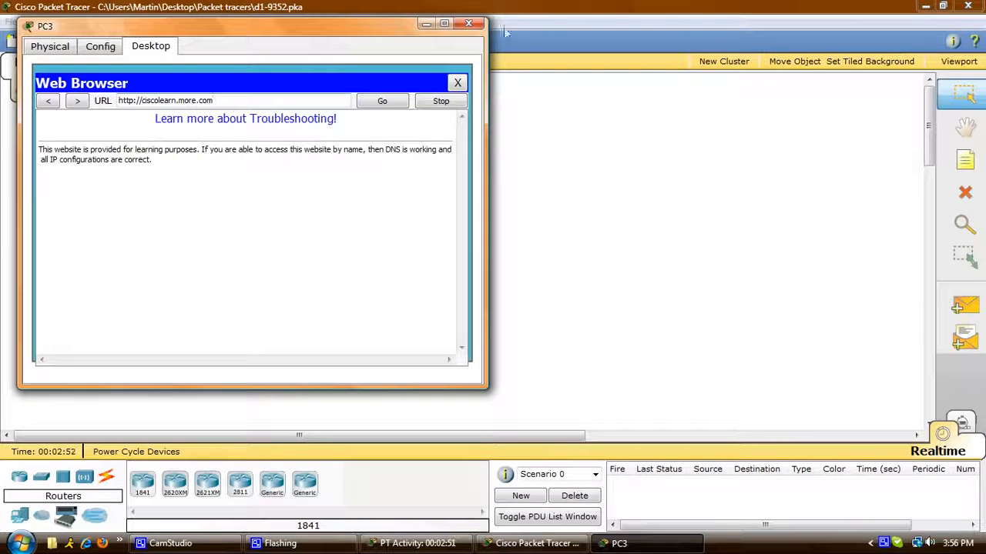
left_click(470, 24)
Step: Test web access from PC2 by loading ciscolearn.more.com in its web browser, and close the device window
left_click(100, 261)
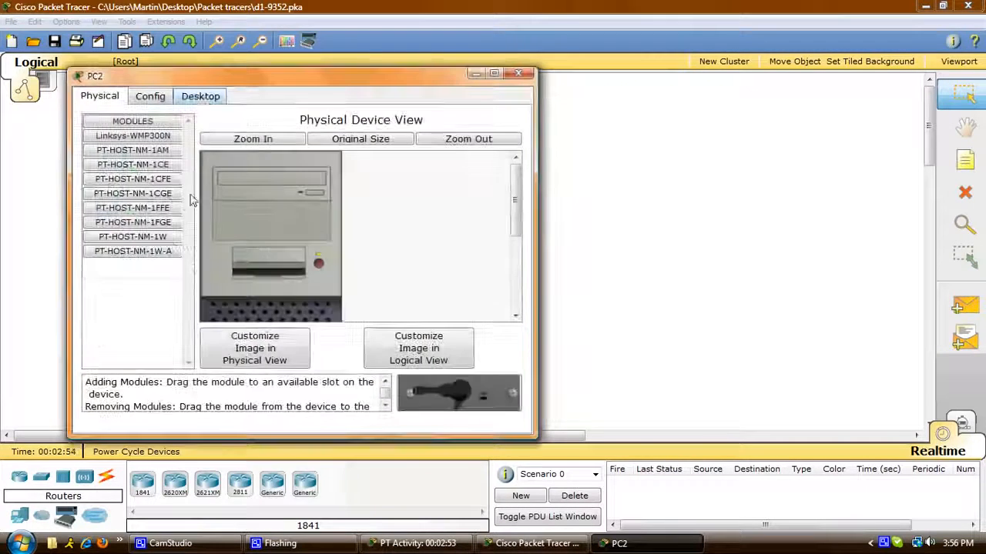
left_click(202, 97)
left_click(476, 174)
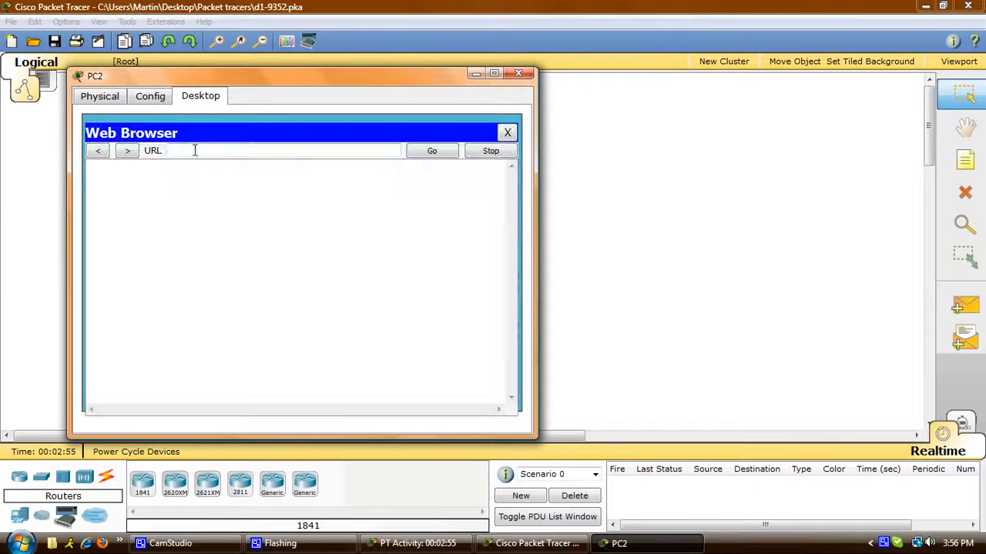
type("cis")
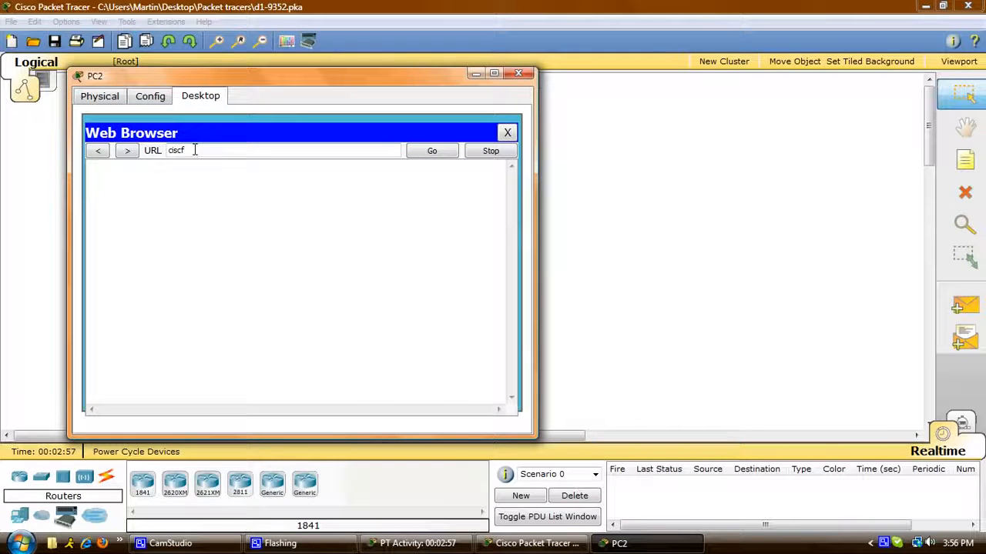
type("colearn.more.com")
key("Return")
left_click(517, 73)
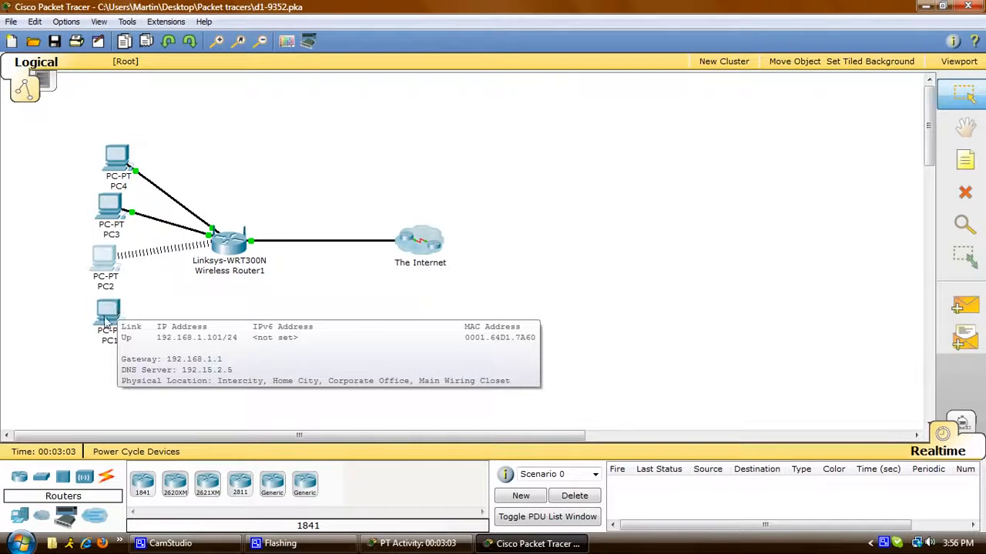
Step: Test web access from PC1 by loading ciscolearn.more.com in its web browser, and close the browser
mouse_move(190, 279)
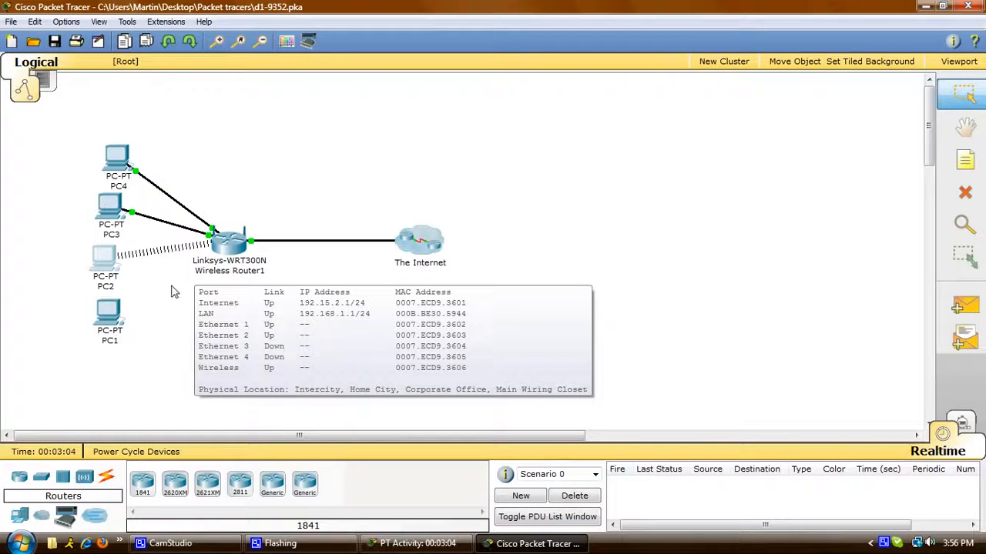
left_click(109, 323)
left_click(150, 50)
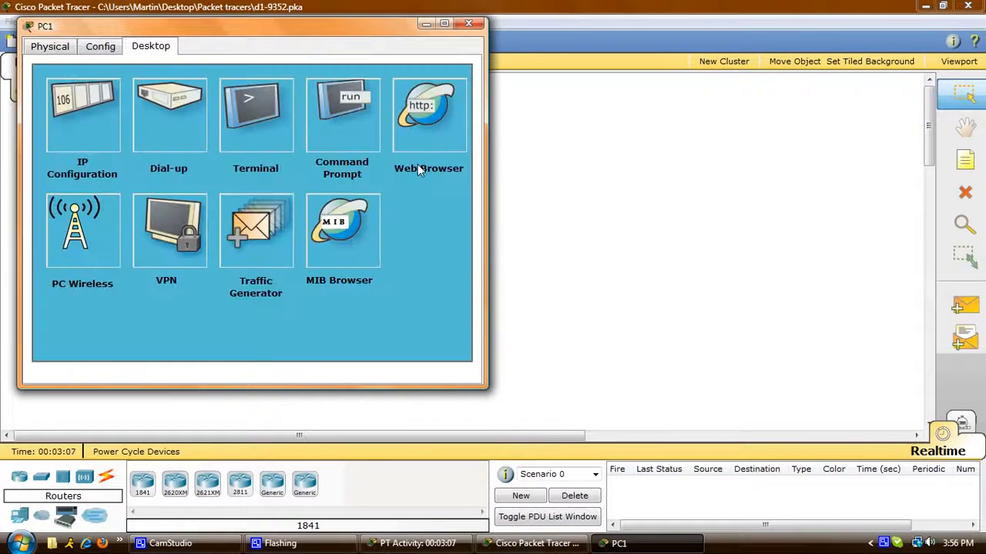
left_click(436, 117)
type("c")
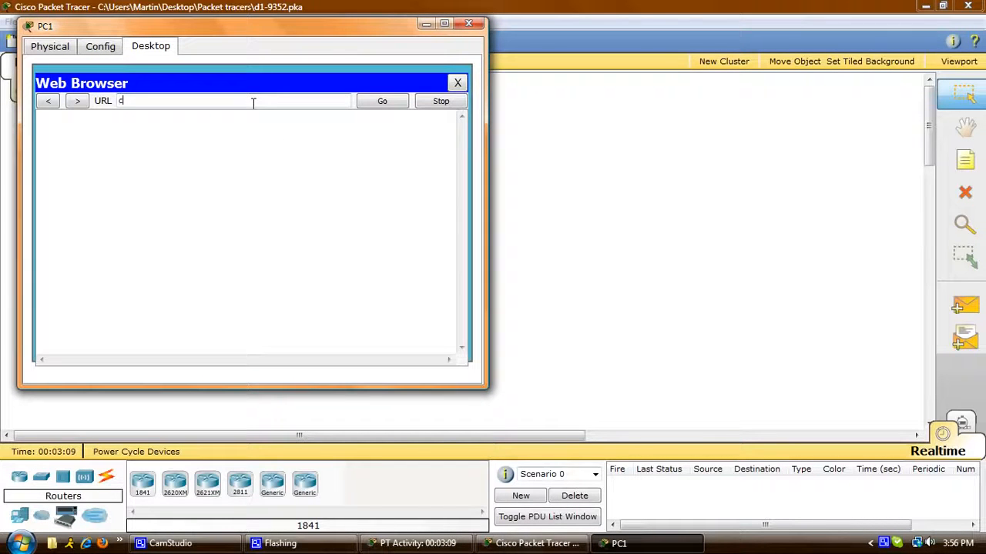
type("iscolearn.more.com")
key("Return")
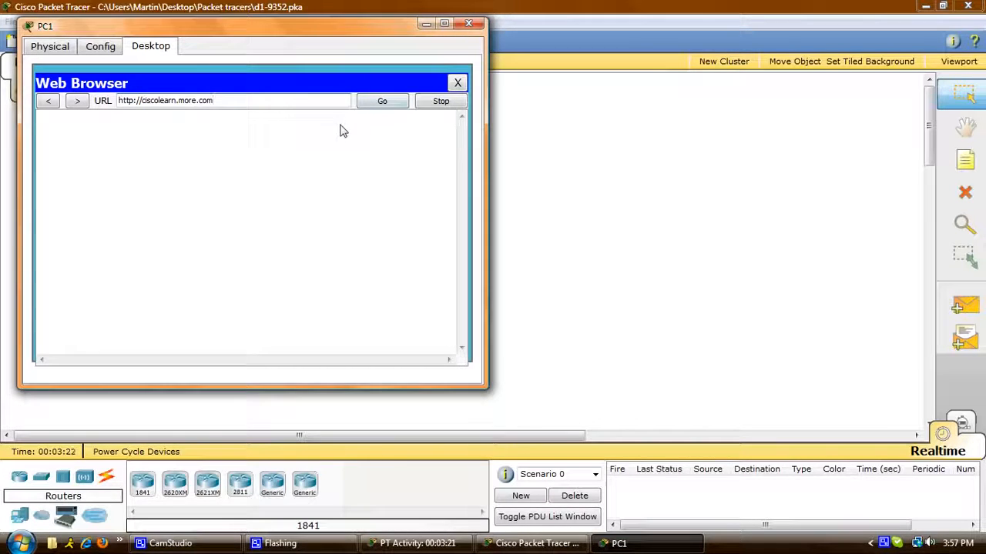
left_click(458, 82)
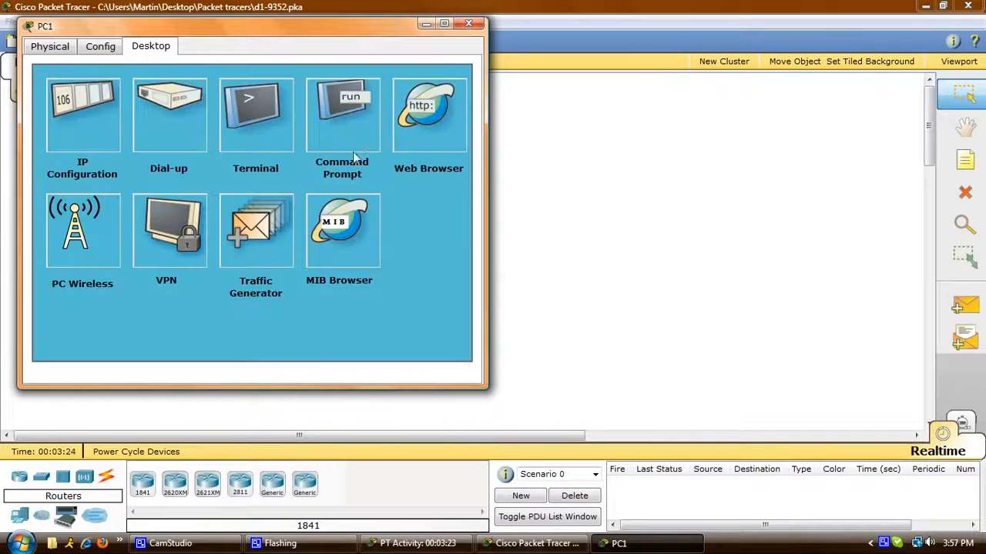
Step: Run ipconfig /all in PC1's command prompt to check its IP configuration, and close the device window
left_click(367, 124)
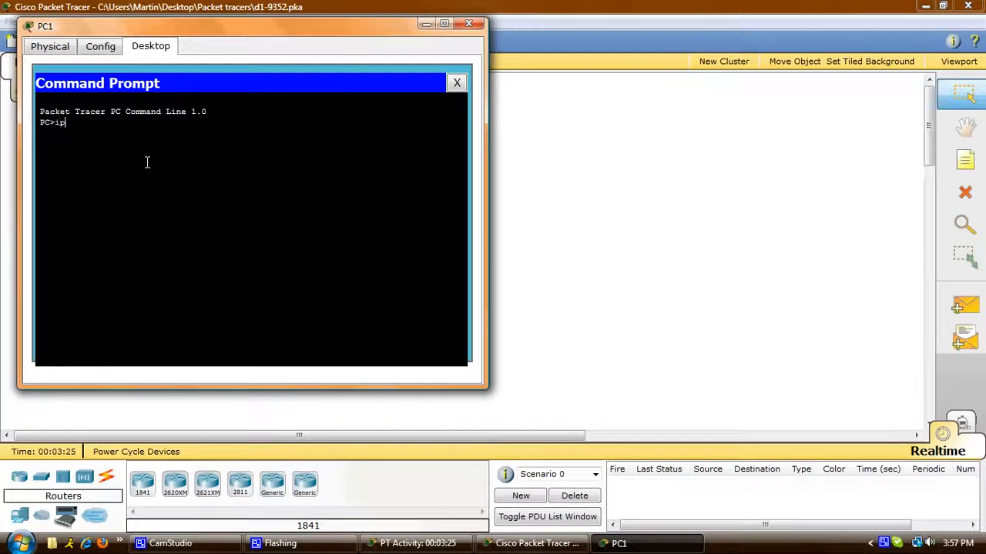
type("ipconfig /all")
key("Return")
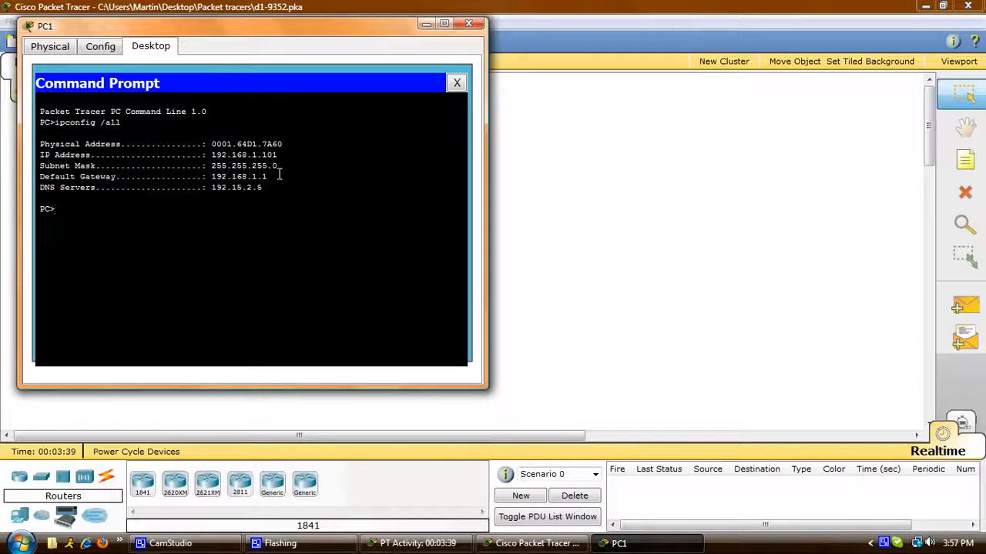
left_click(478, 29)
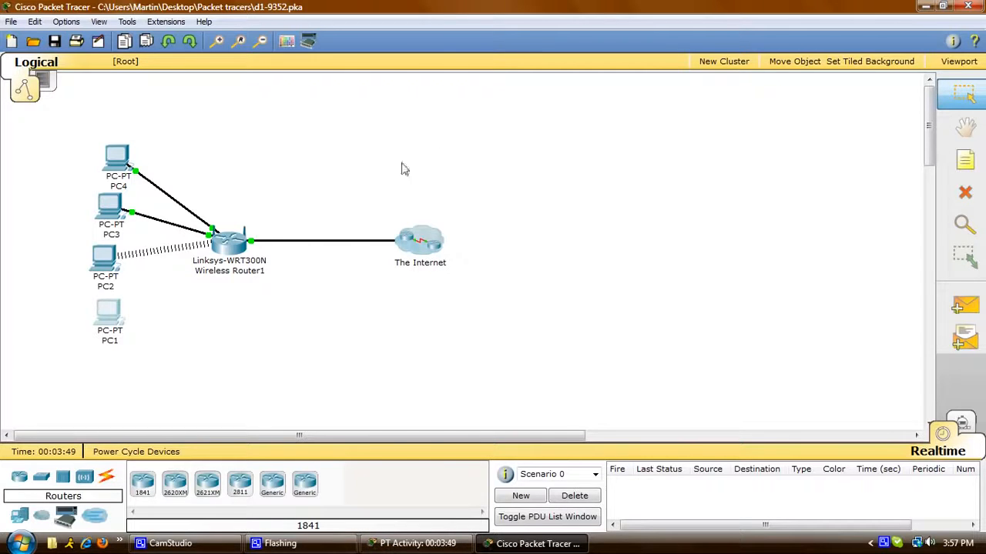
Step: Check the wireless mode and network name of PC1's Default wireless profile in its advanced setup, and close the device window
left_click(110, 316)
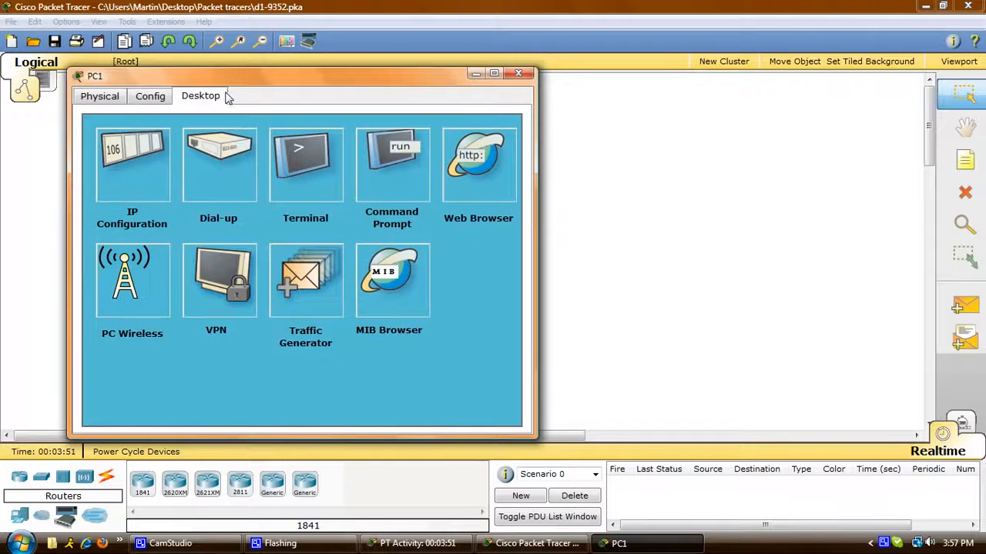
left_click(133, 290)
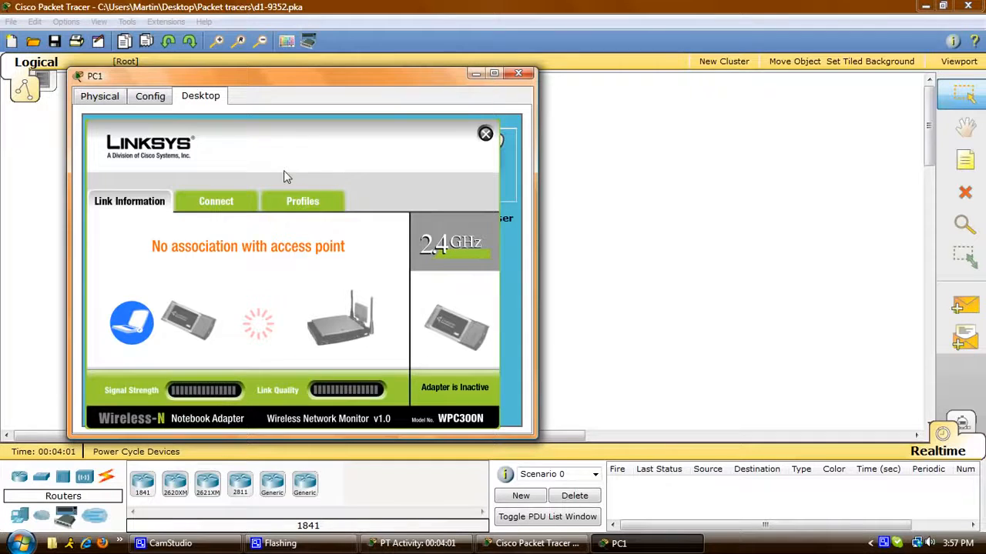
left_click(303, 201)
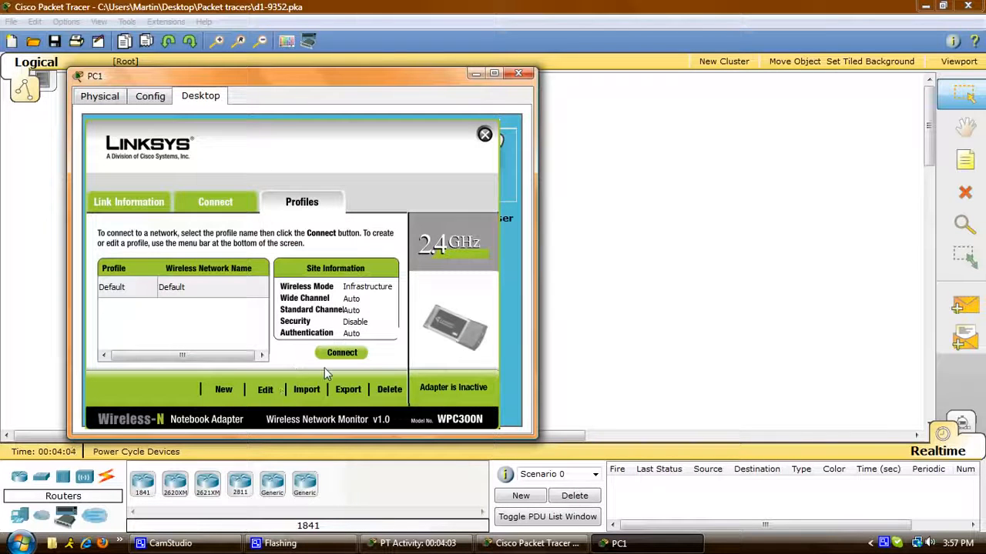
left_click(260, 393)
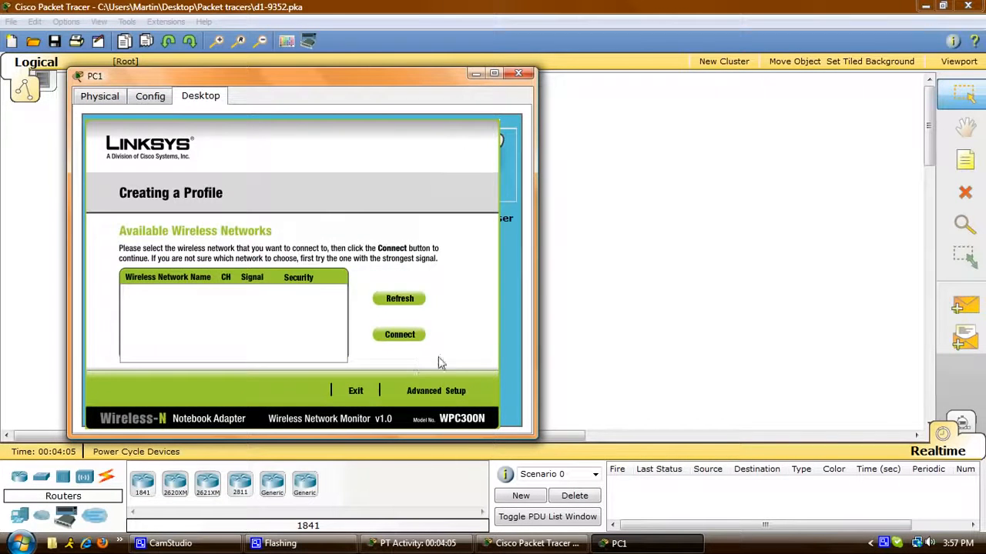
left_click(422, 393)
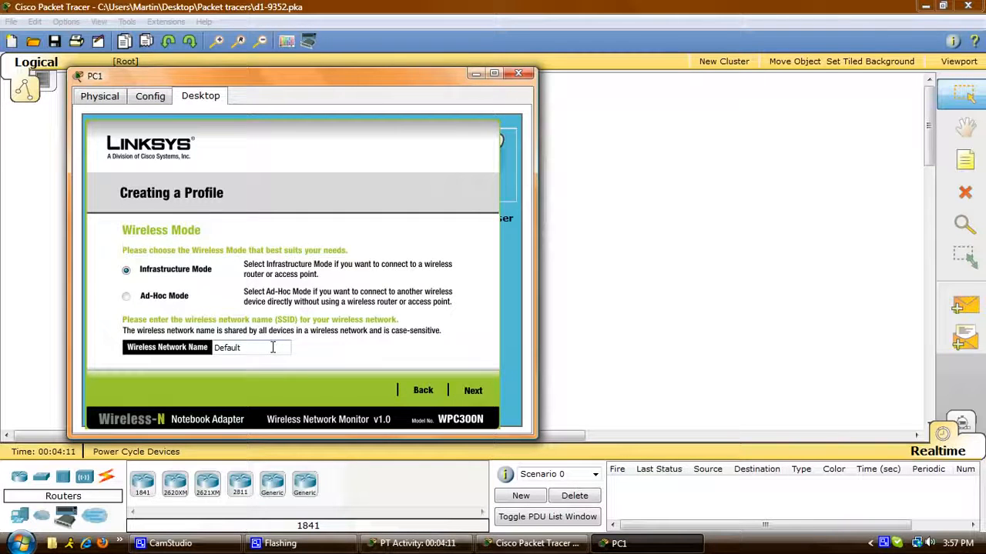
left_click_drag(273, 347, 201, 351)
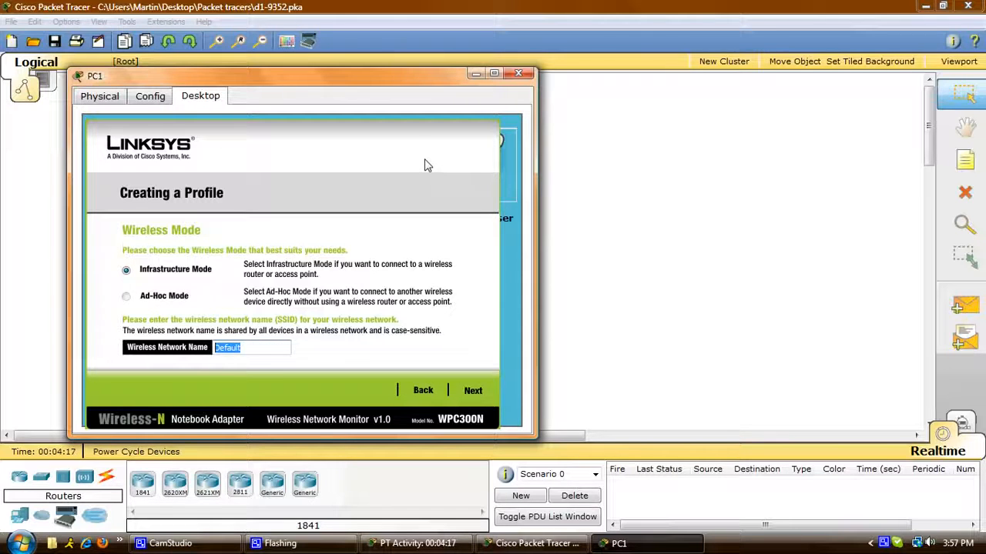
left_click(519, 73)
Step: Open Wireless Router1's web interface in an enlarged window and examine the basic setup, including the router IP and DHCP server settings
left_click(248, 241)
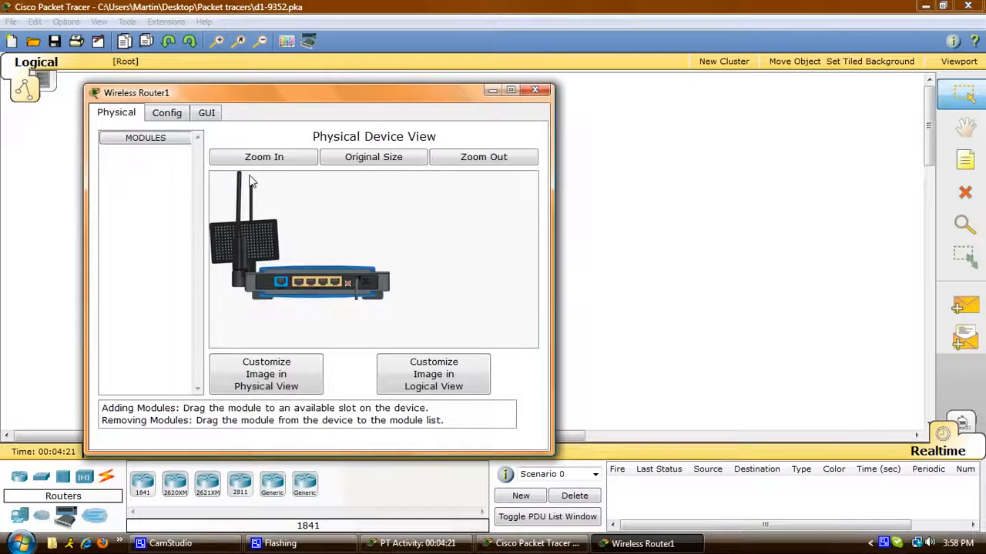
left_click(208, 114)
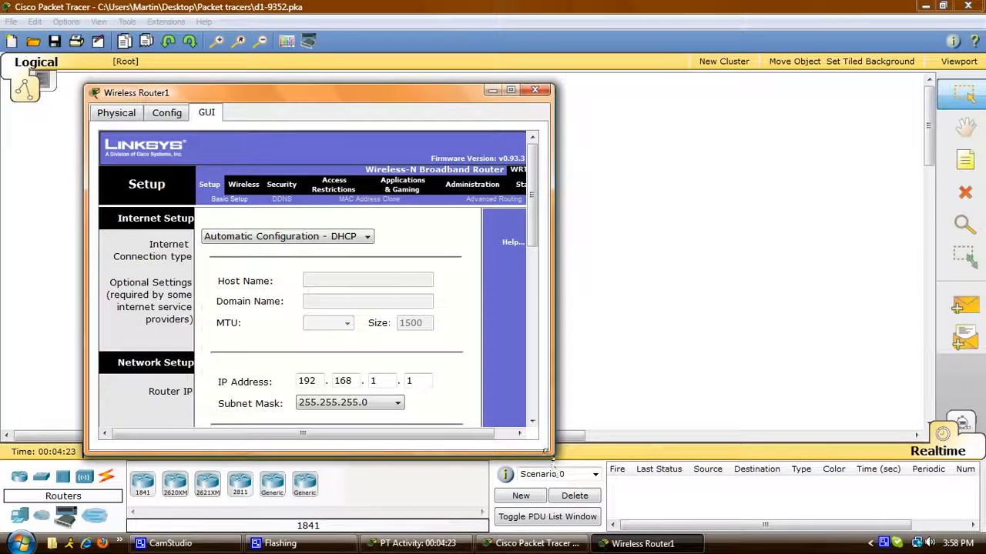
left_click_drag(552, 454, 791, 478)
scroll(658, 351, "down", 1)
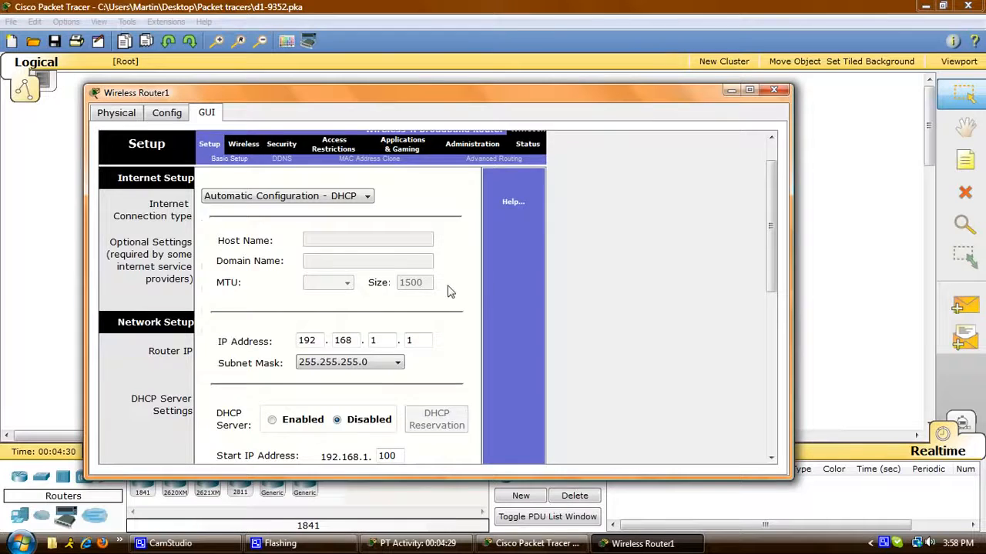
scroll(443, 288, "down", 2)
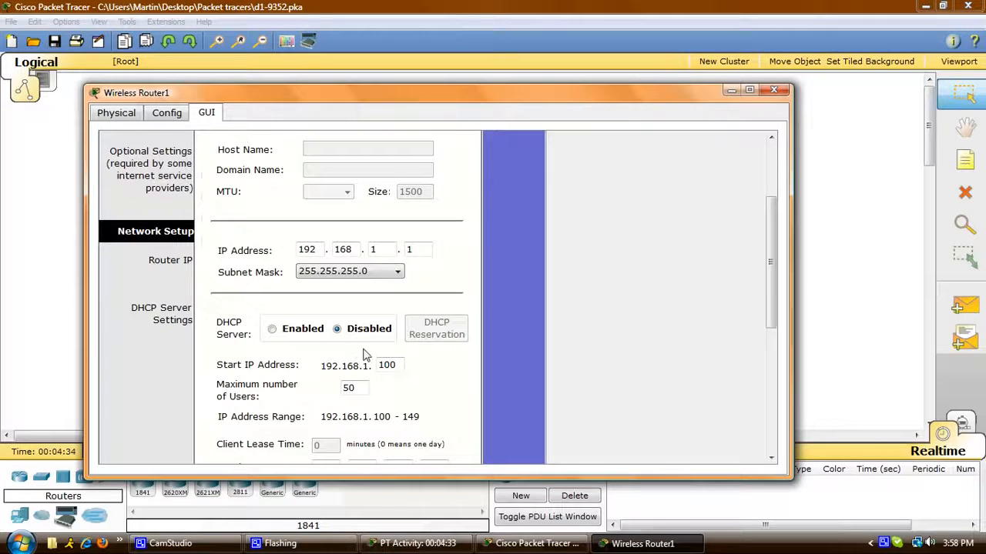
scroll(369, 347, "down", 1)
scroll(500, 302, "up", 4)
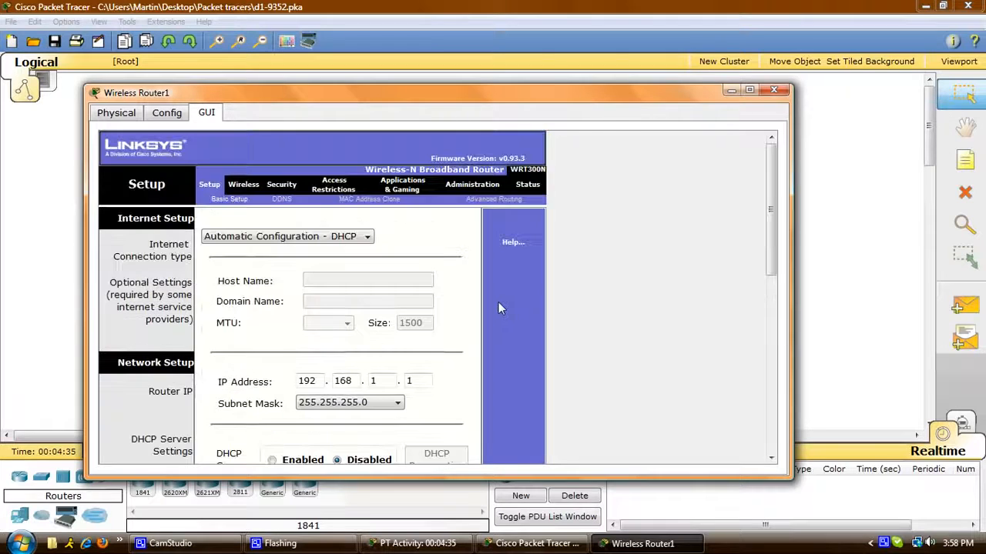
Step: Check the network name (SSID) in Wireless Router1's basic wireless settings
left_click(243, 186)
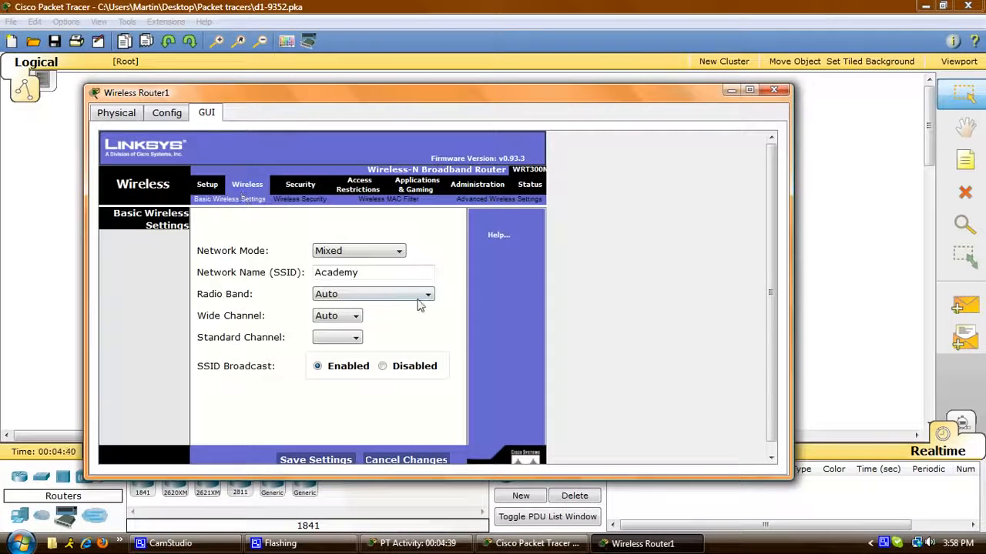
left_click_drag(373, 272, 306, 275)
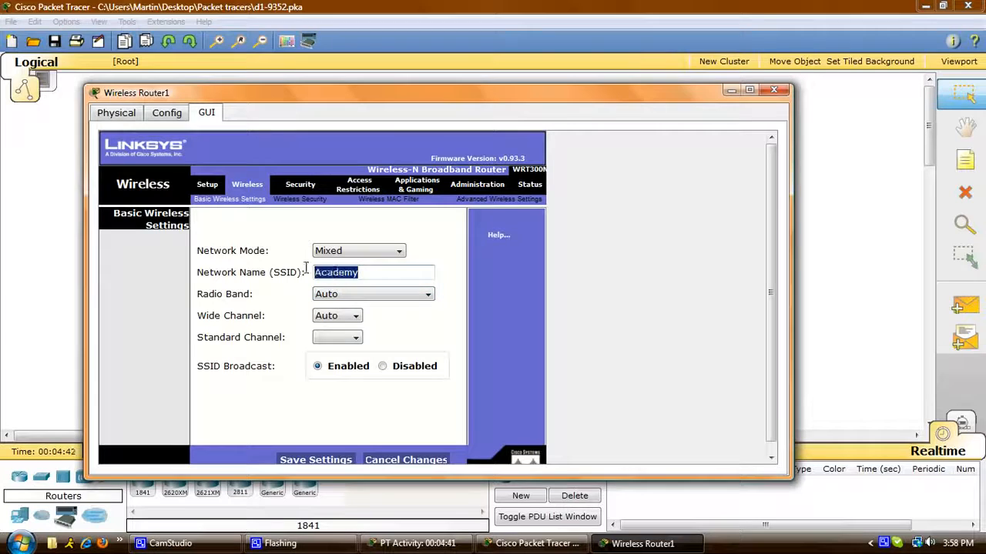
left_click(379, 272)
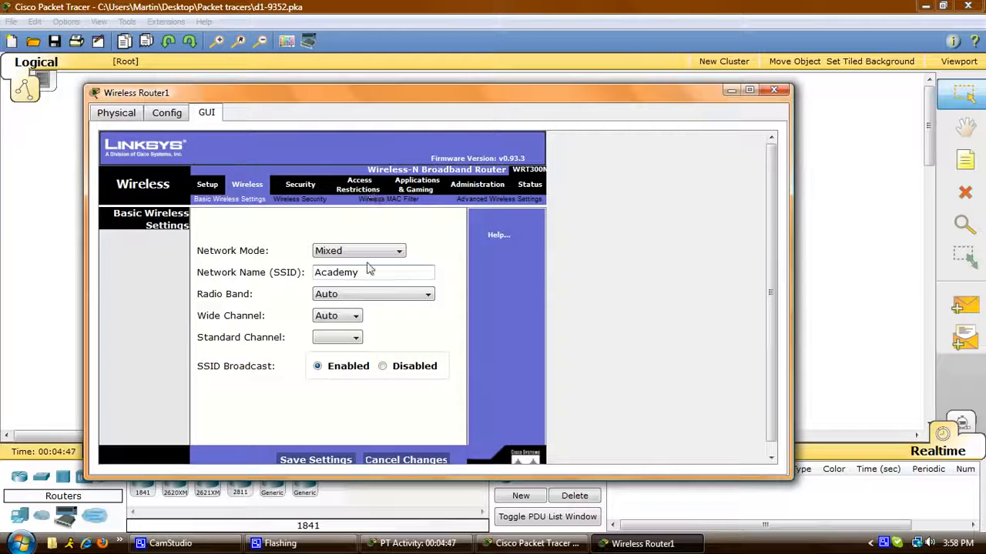
Step: Check the security mode, encryption and WEP key in Wireless Router1's wireless security settings, and close the router window
left_click(300, 198)
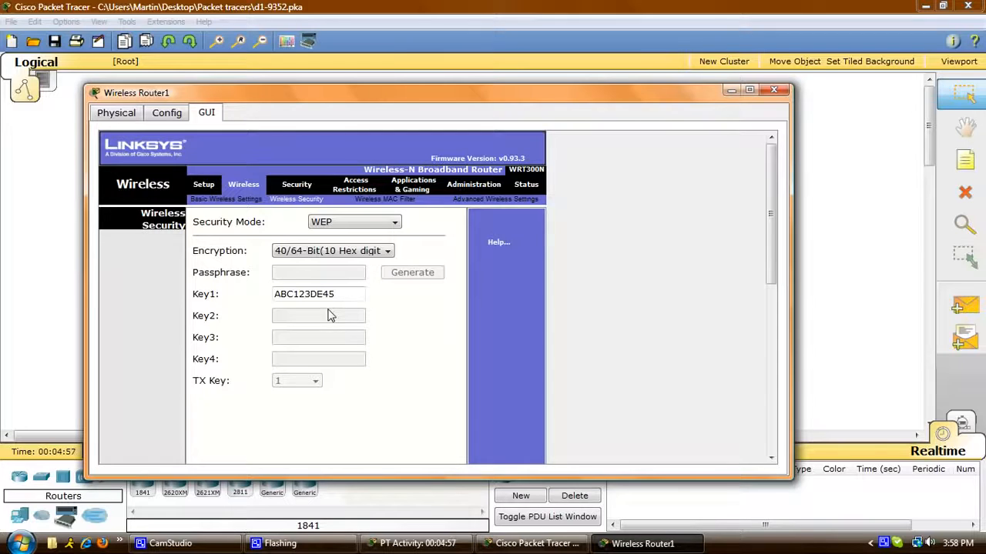
left_click(773, 90)
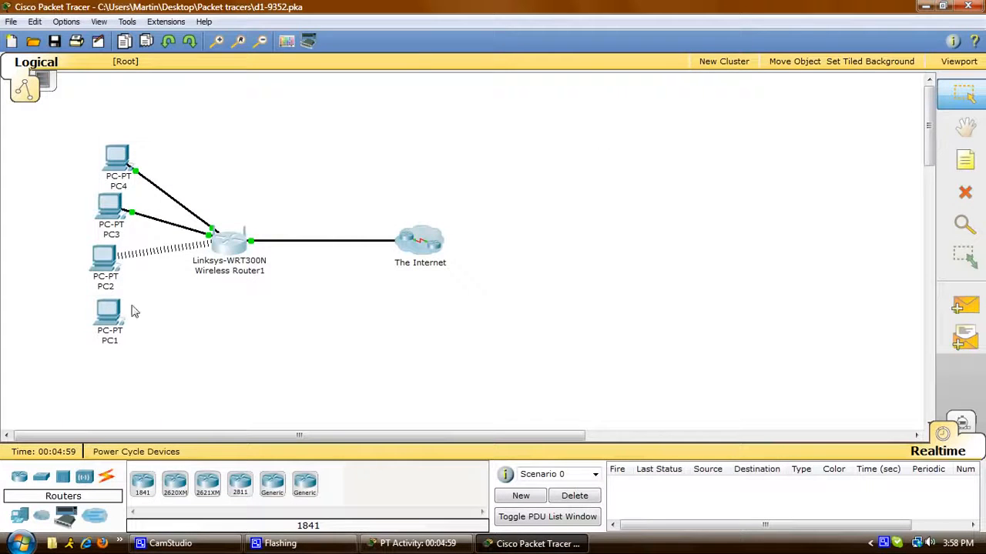
Step: Reopen PC1's Default wireless profile for editing and check its wireless mode and network name in the advanced setup
left_click(108, 315)
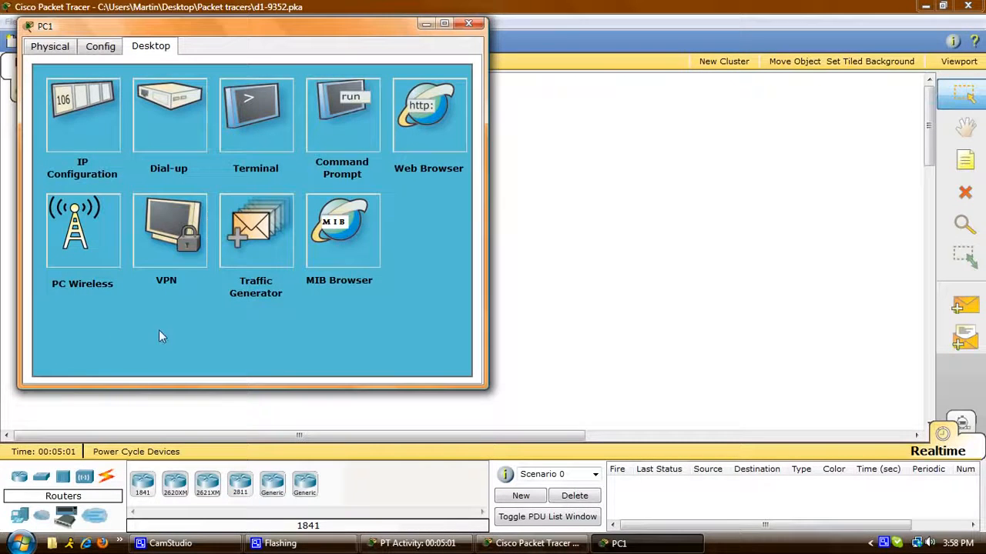
left_click(79, 245)
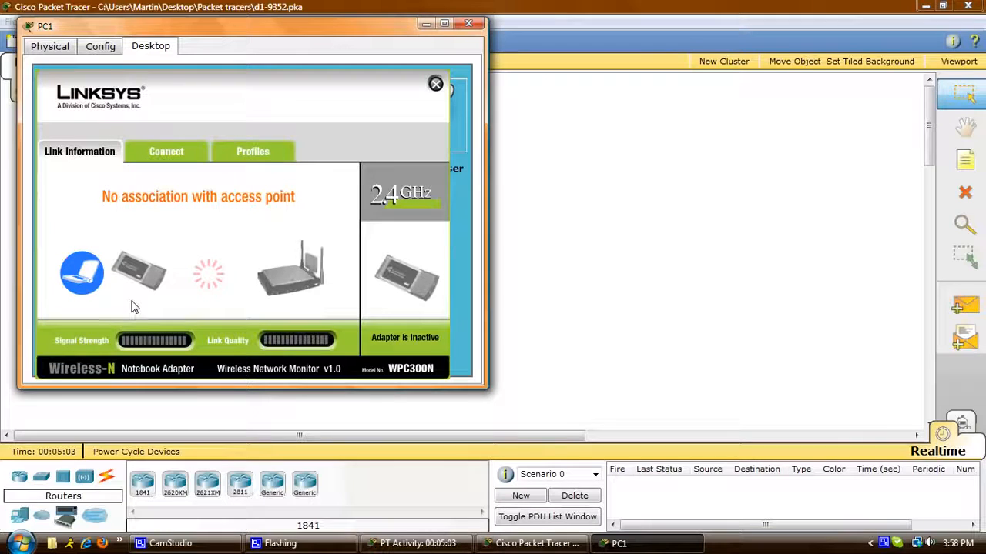
left_click(255, 158)
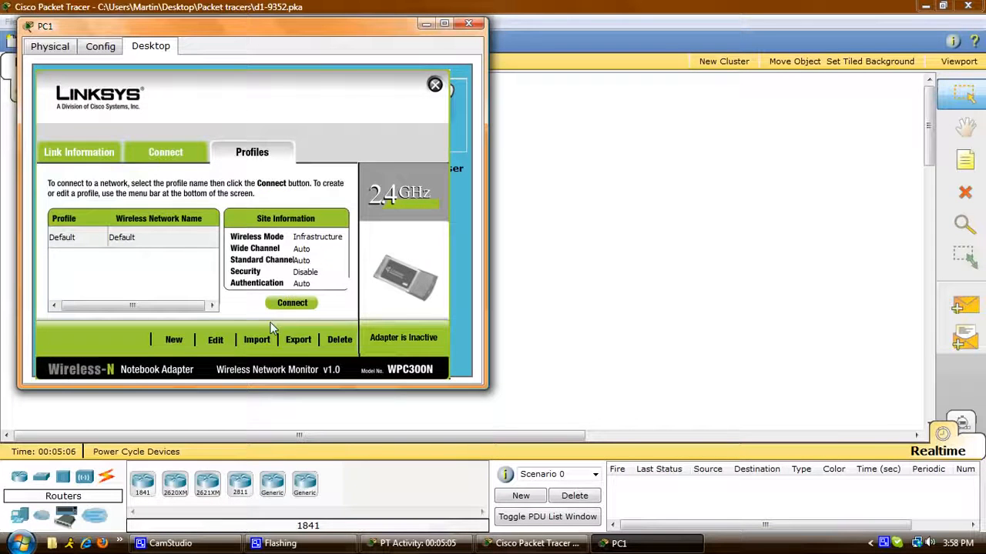
left_click(216, 342)
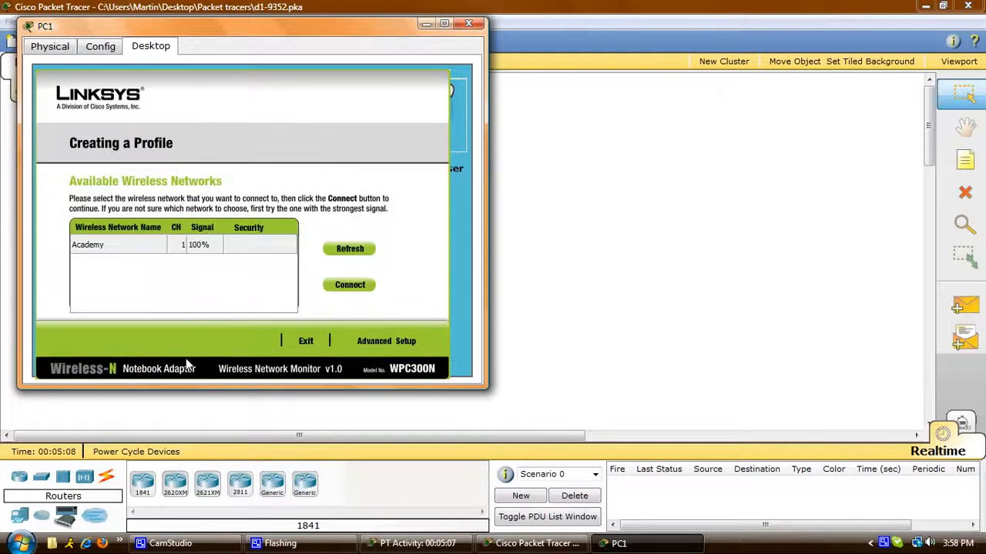
left_click(379, 342)
double_click(178, 297)
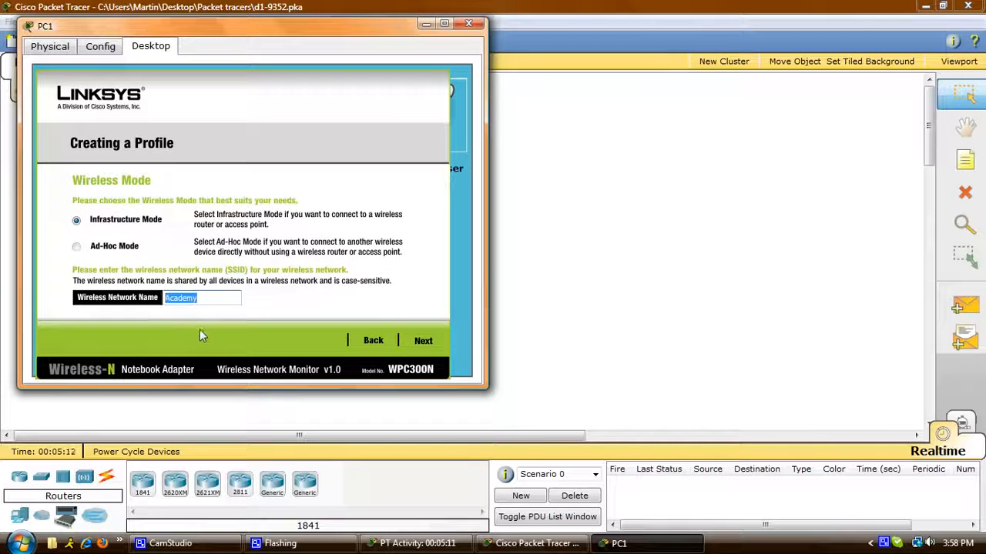
left_click(206, 299)
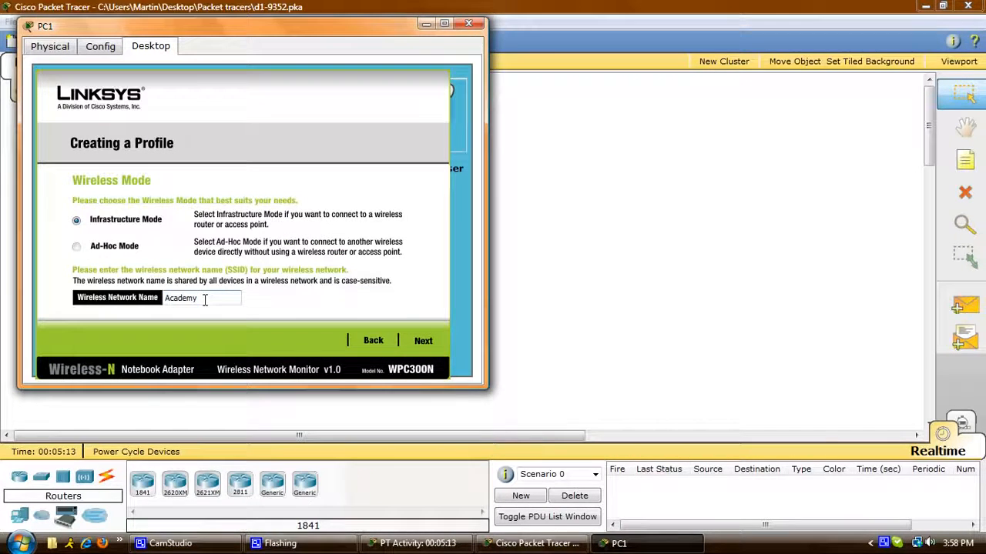
Step: Examine the SSID, authentication type and WEP key in PC1's Wireless interface configuration, widening the device window
left_click(100, 46)
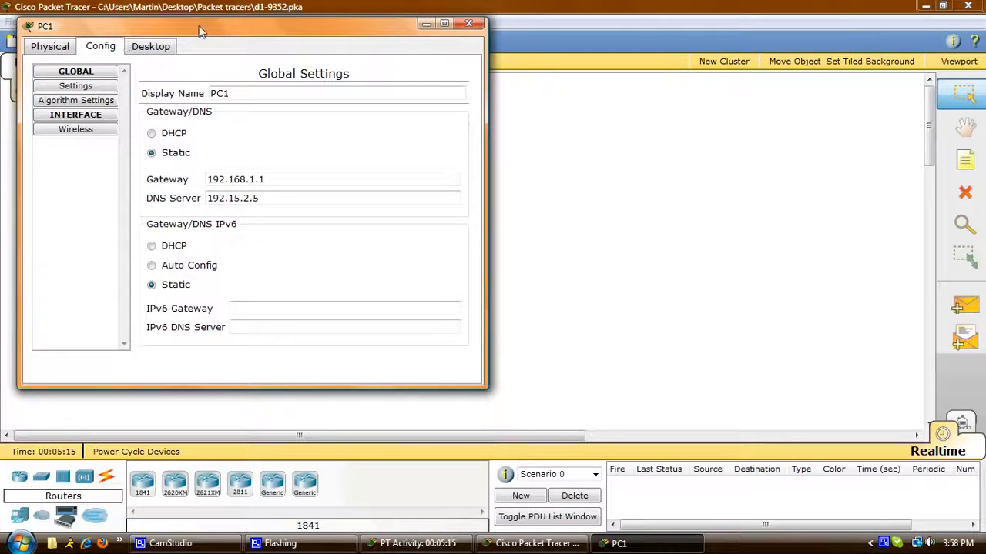
left_click_drag(203, 25, 257, 36)
left_click(154, 143)
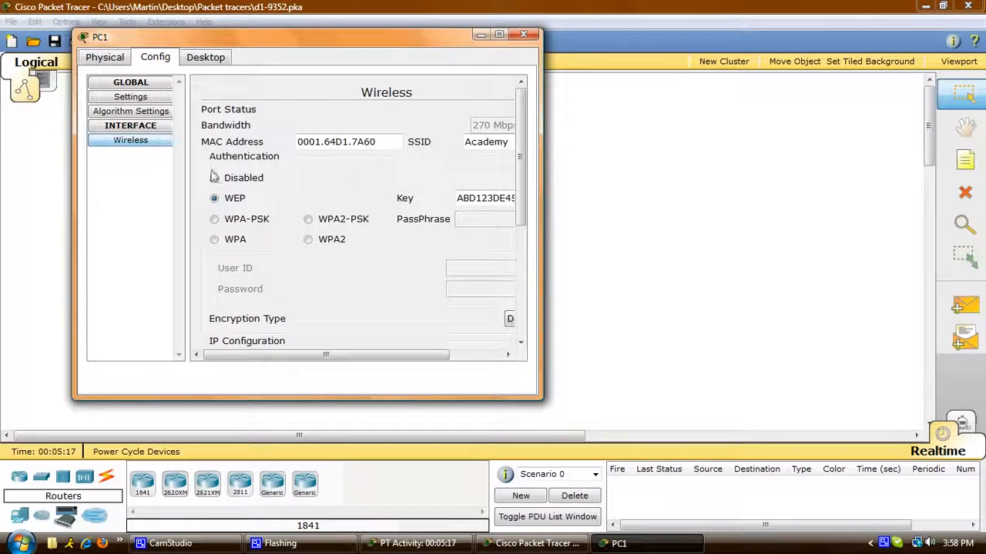
left_click_drag(545, 258, 692, 255)
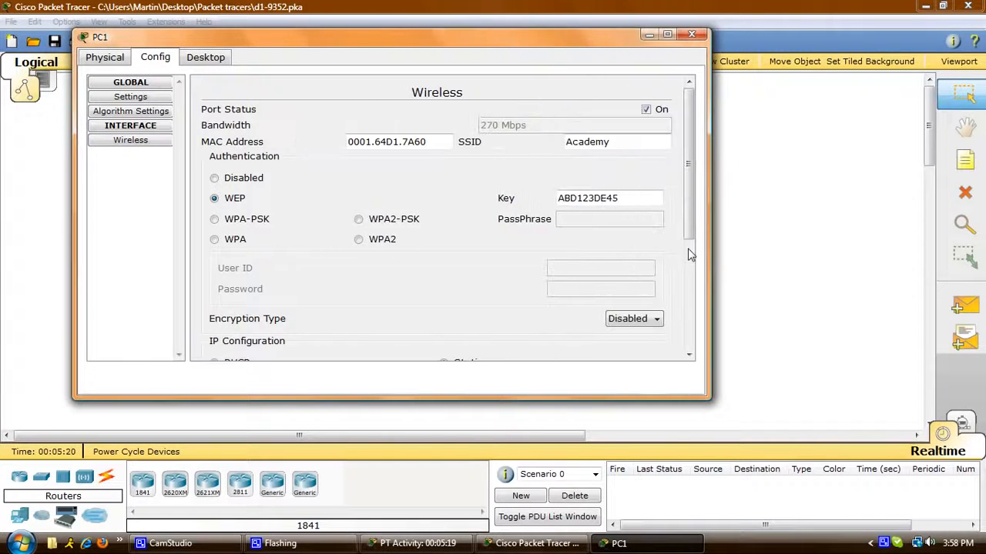
left_click_drag(623, 143, 538, 151)
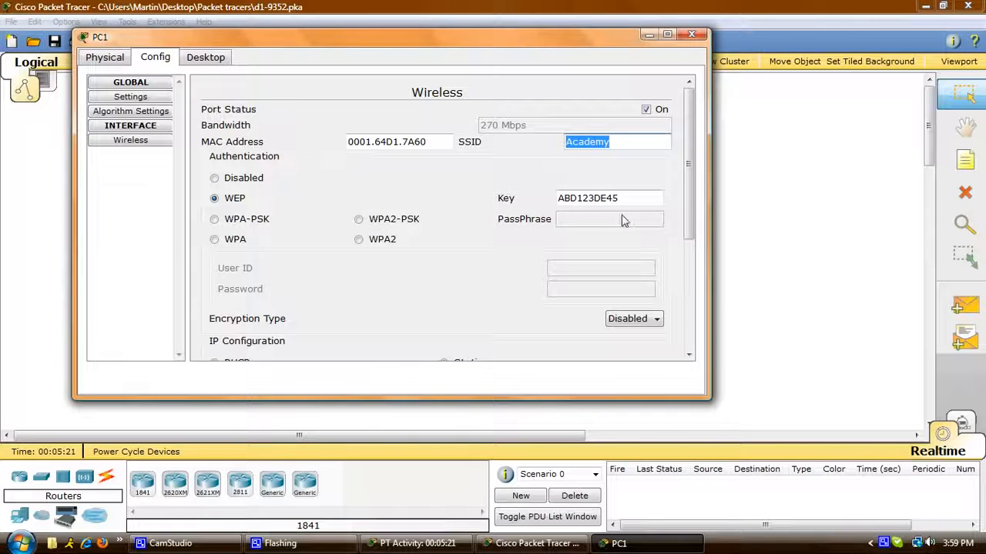
left_click_drag(622, 200, 552, 195)
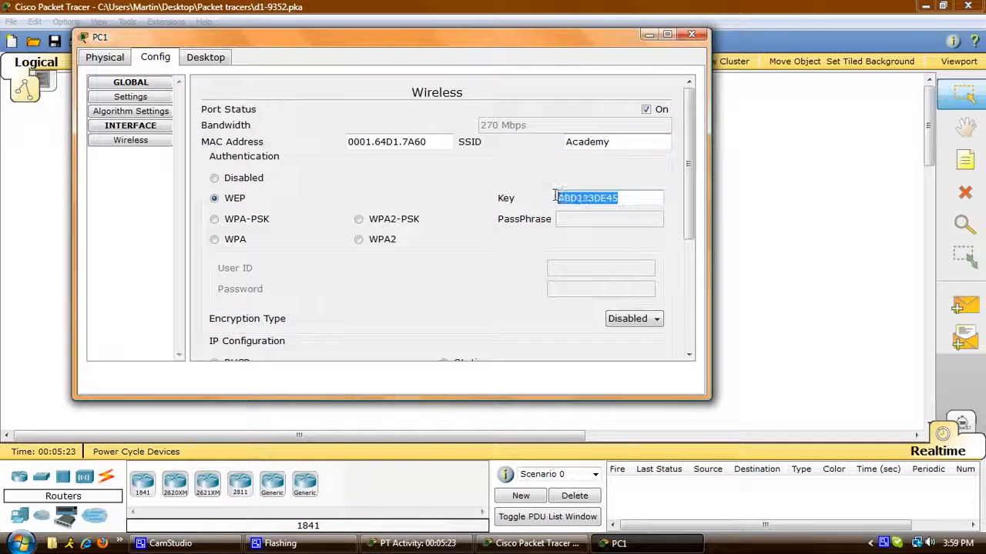
left_click(639, 197)
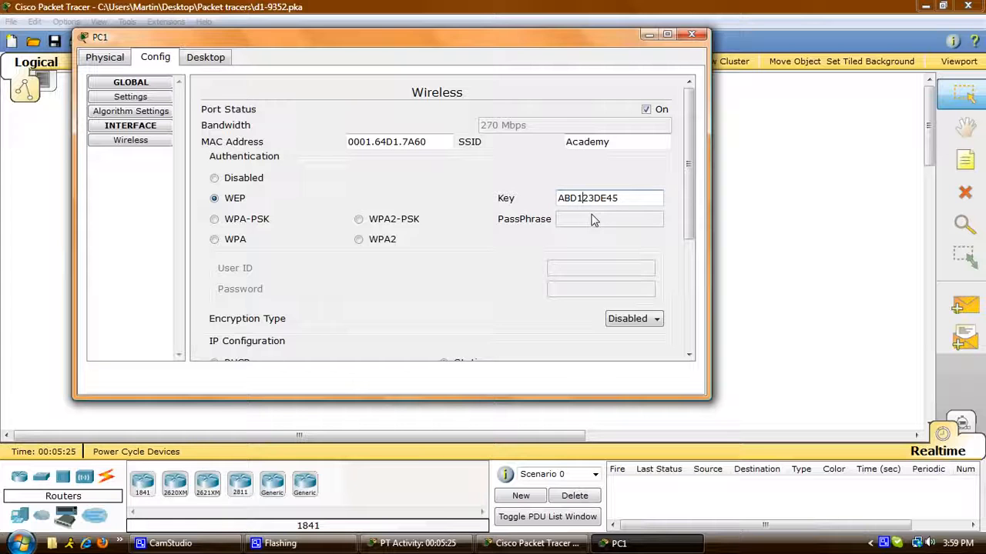
left_click_drag(614, 199, 600, 198)
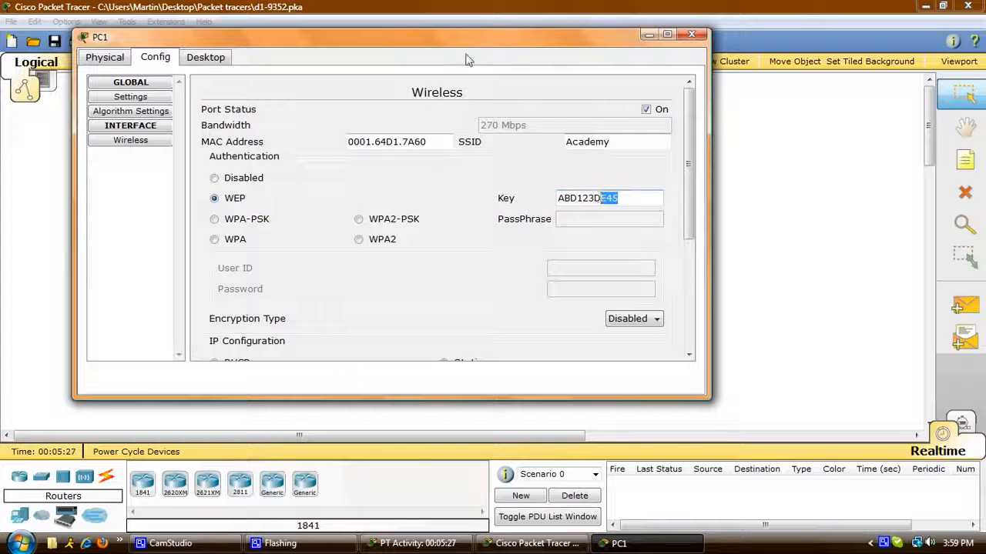
Step: Correct the third character of PC1's WEP key to match the router's key, and close the device window
left_click_drag(435, 38, 414, 49)
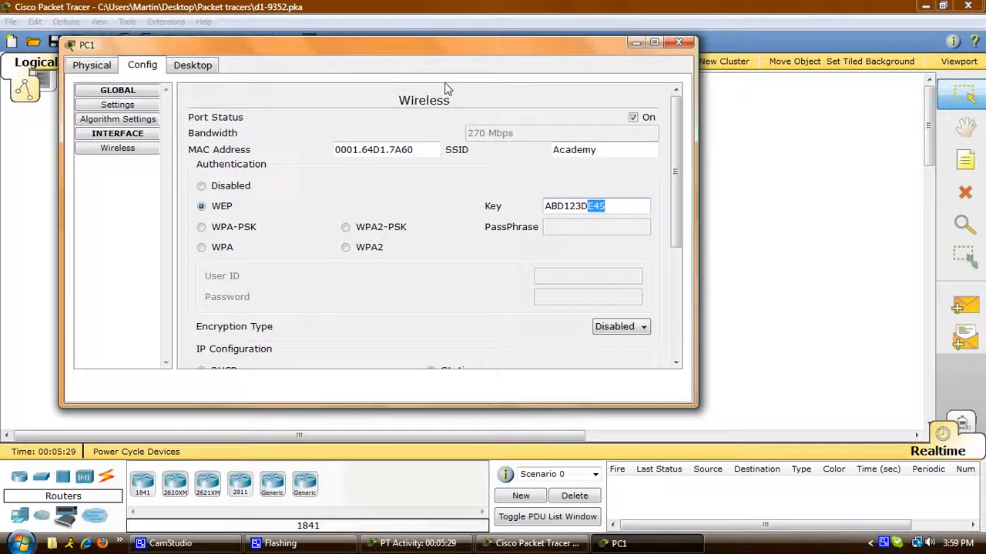
left_click(563, 206)
left_click_drag(563, 206, 558, 207)
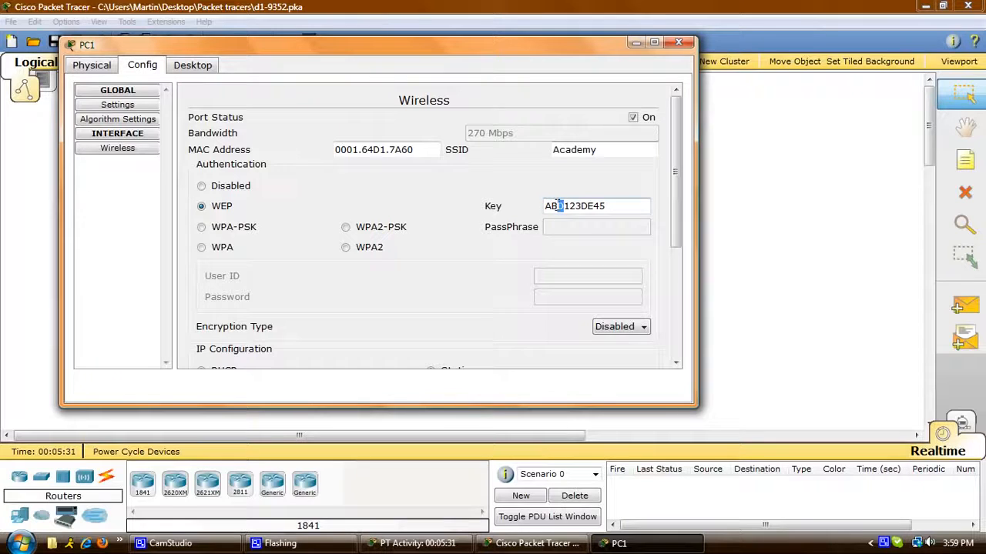
type("C")
left_click(678, 42)
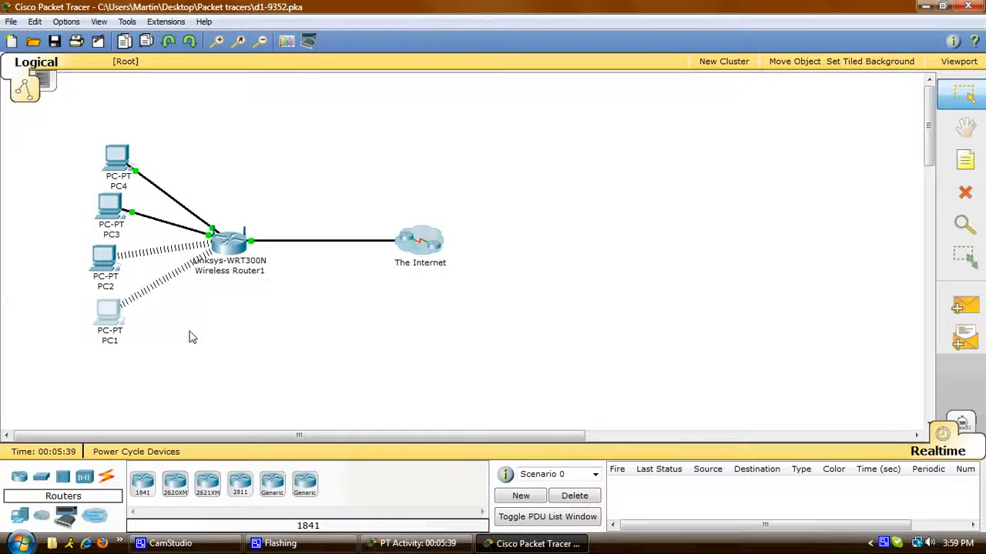
Step: Test PC1's web access by loading ciscolearn.more.com in its web browser, and close the device window
left_click(110, 315)
left_click(165, 51)
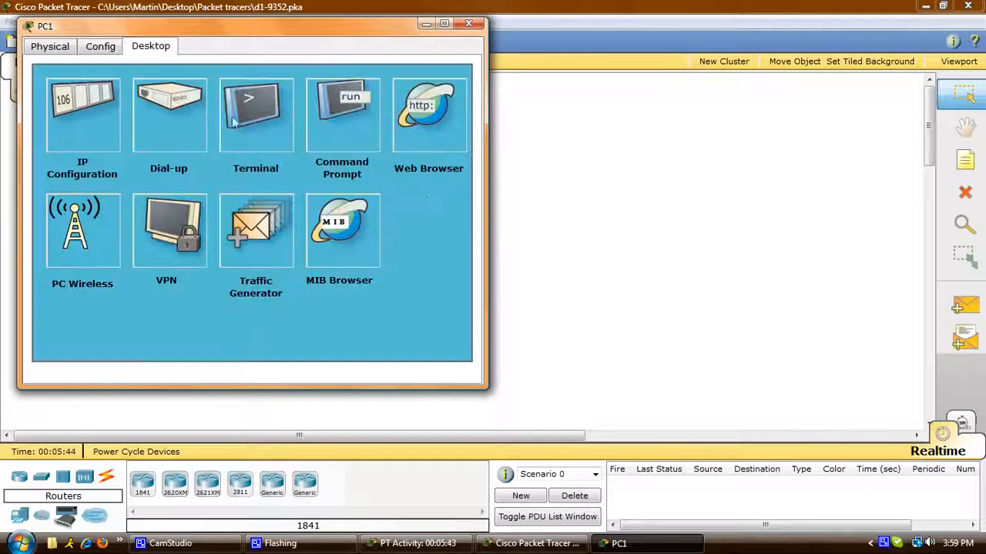
left_click(422, 127)
left_click(275, 103)
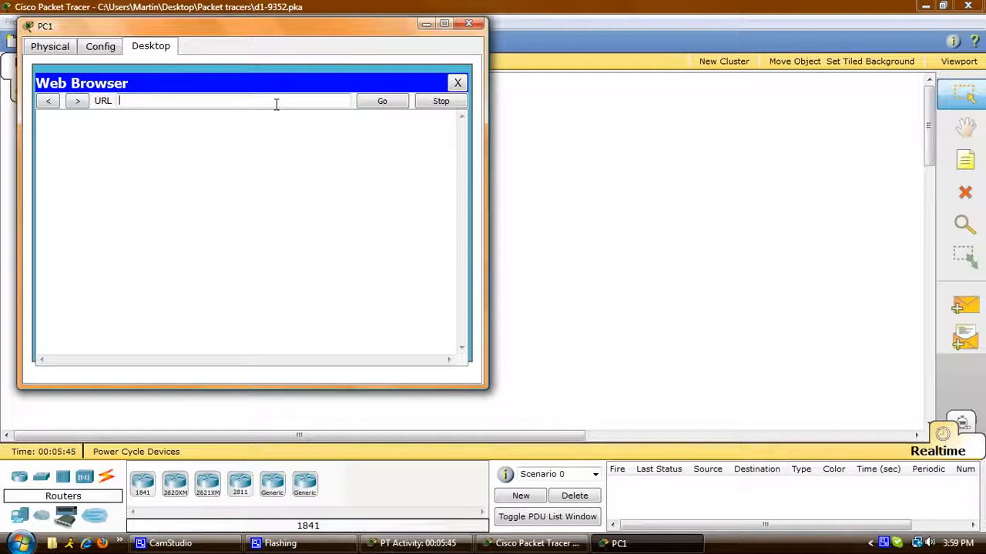
type("CISCO")
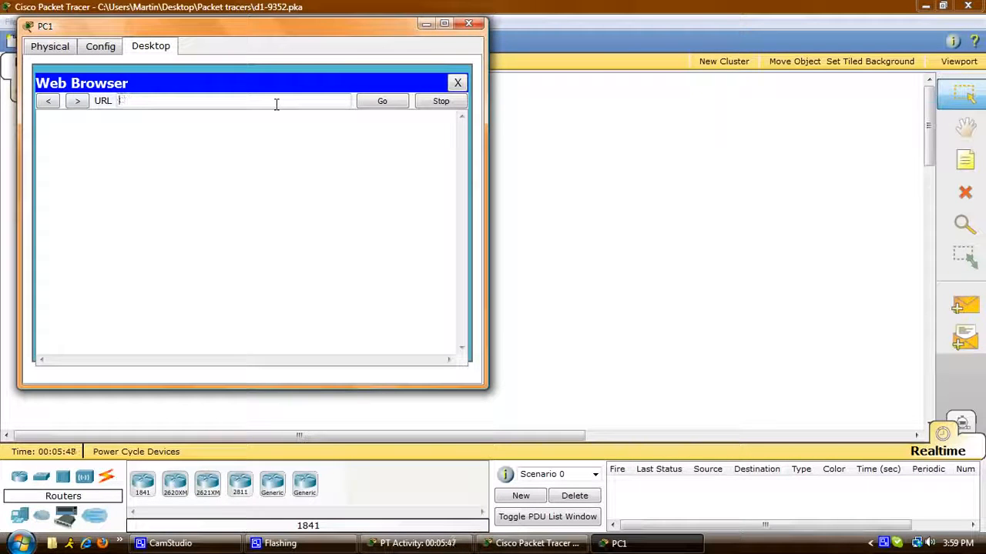
type("learn")
key("Return")
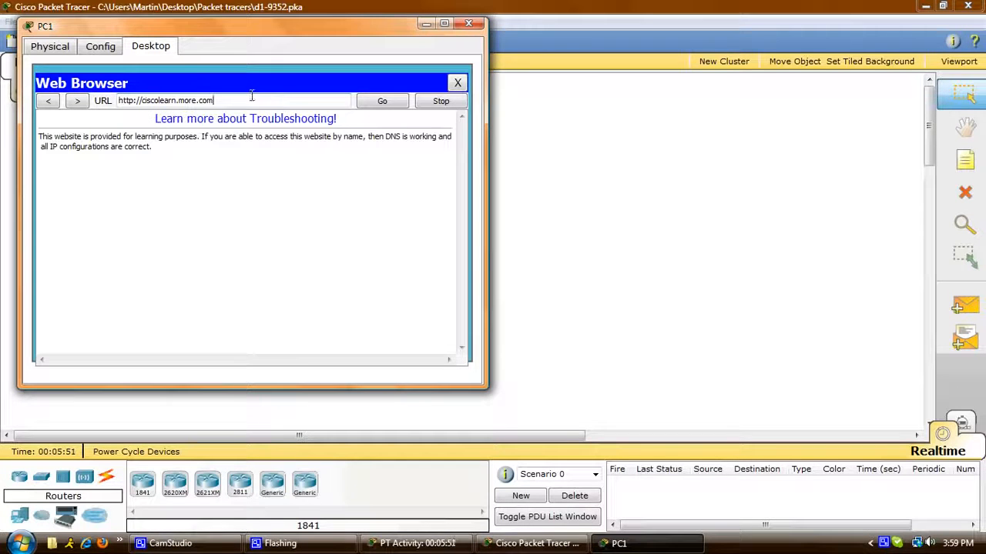
left_click(273, 161)
key("ctrl+a")
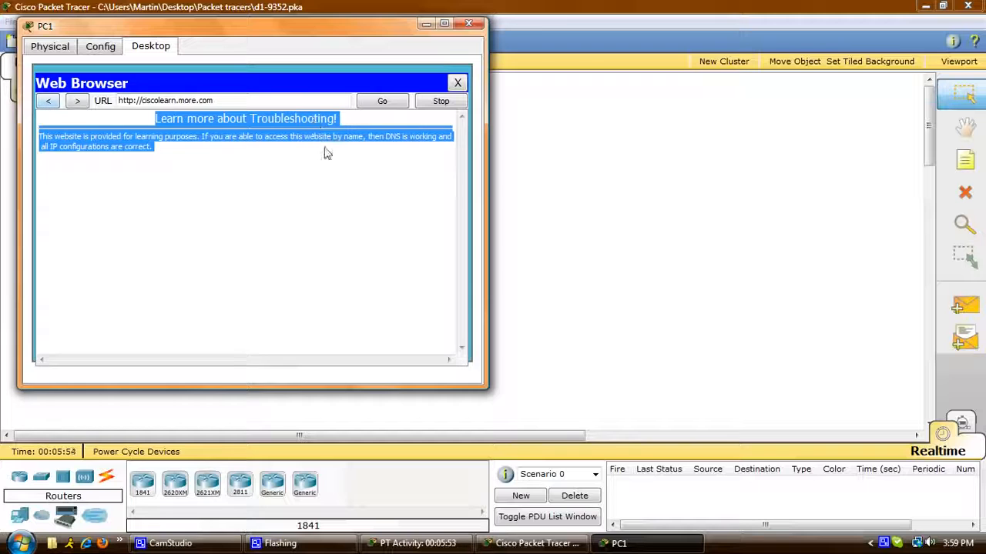
left_click(468, 23)
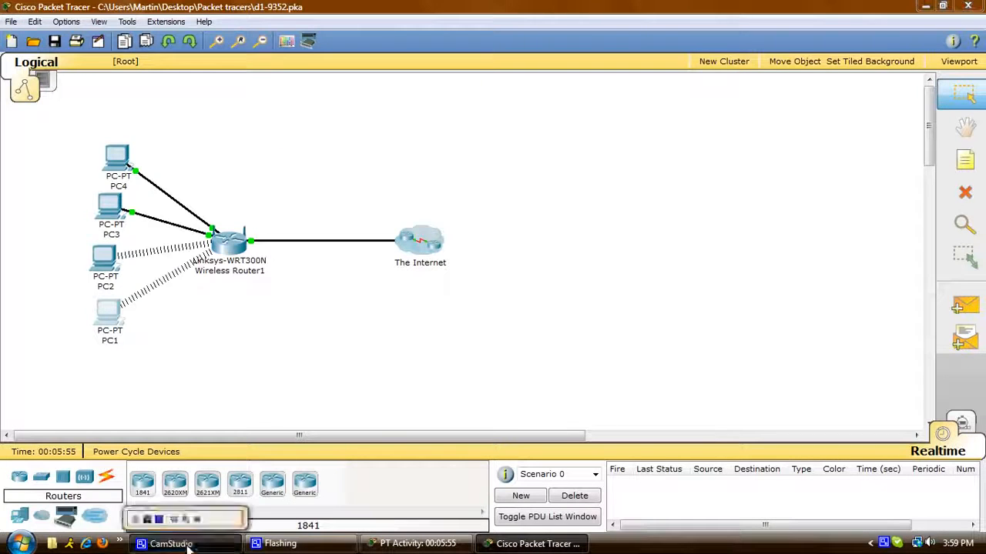